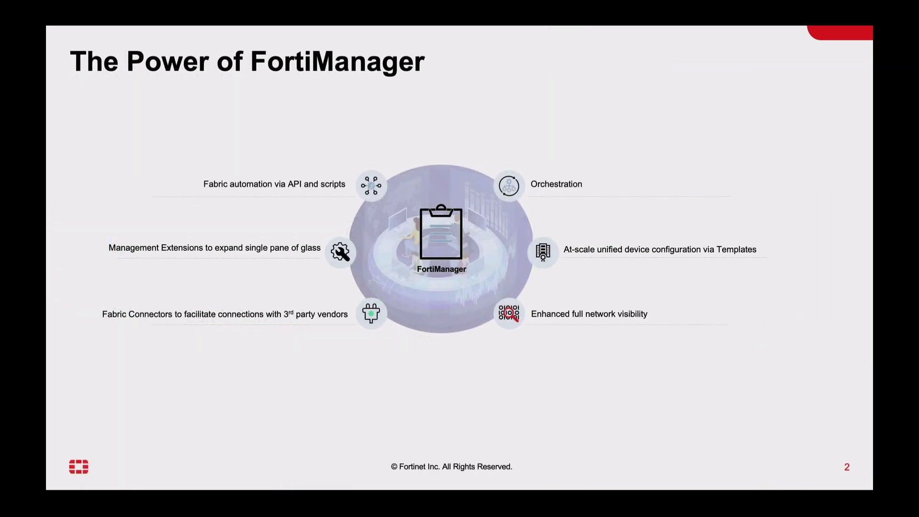
pyautogui.press('Right')
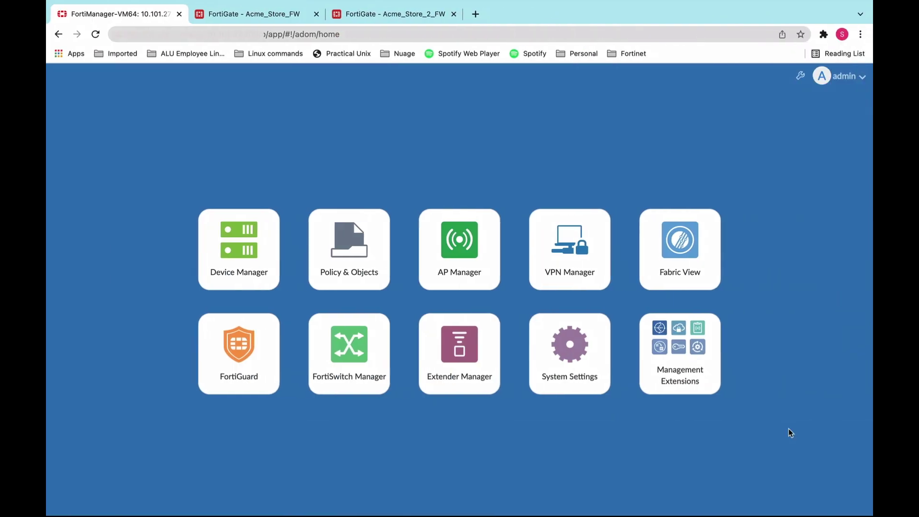
# Step: Go to Device Manager, which shows Managed FortiGate with 0 devices
pyautogui.click(214, 249)
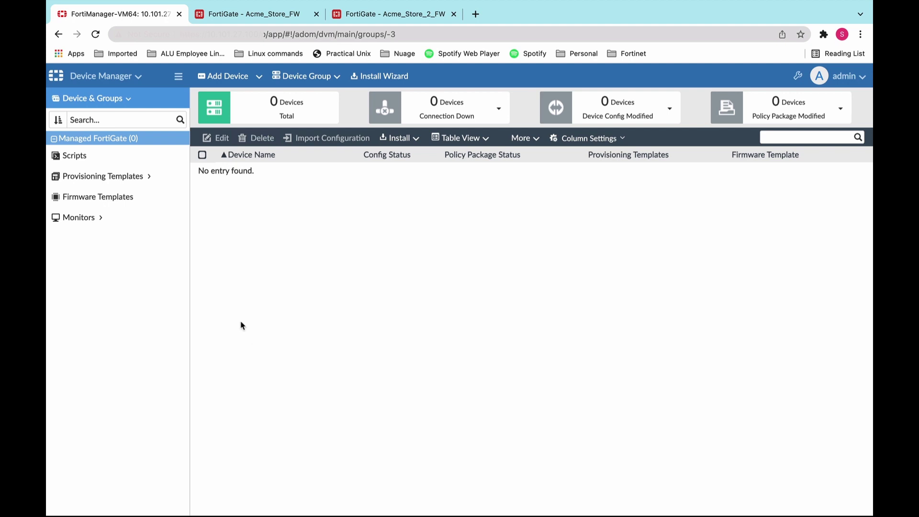
# Step: Inspect switch S124FFTF21001542 in Acme_Store_FW's topology, then view Acme_Store_2_FW's Implicit Deny-only policies
pyautogui.moveTo(273, 10)
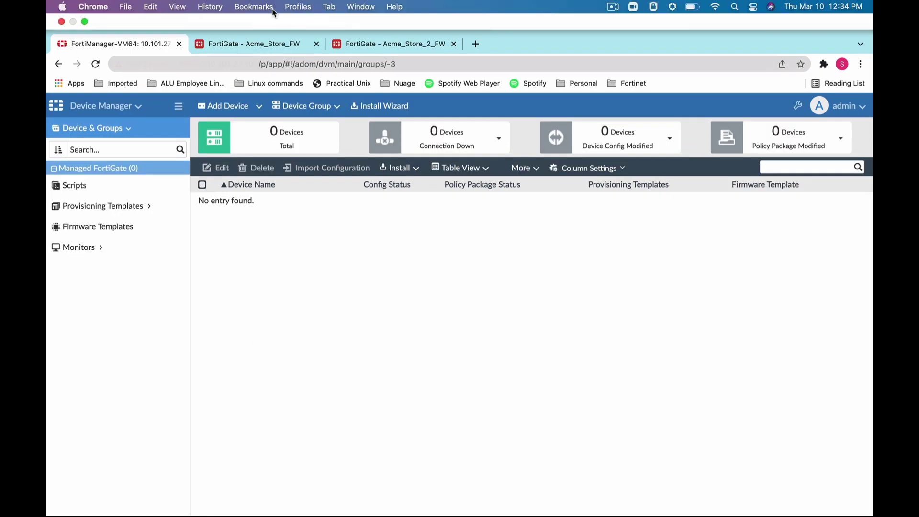
pyautogui.click(266, 48)
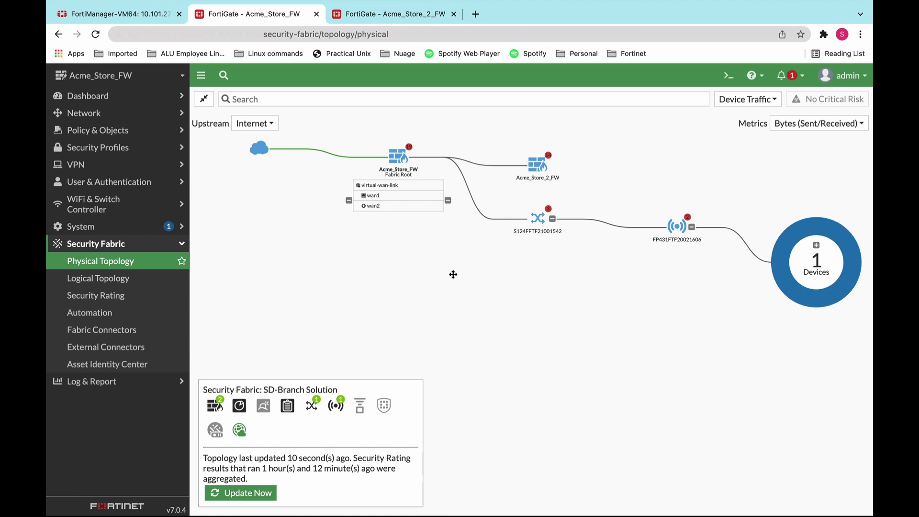
pyautogui.click(532, 234)
pyautogui.click(682, 194)
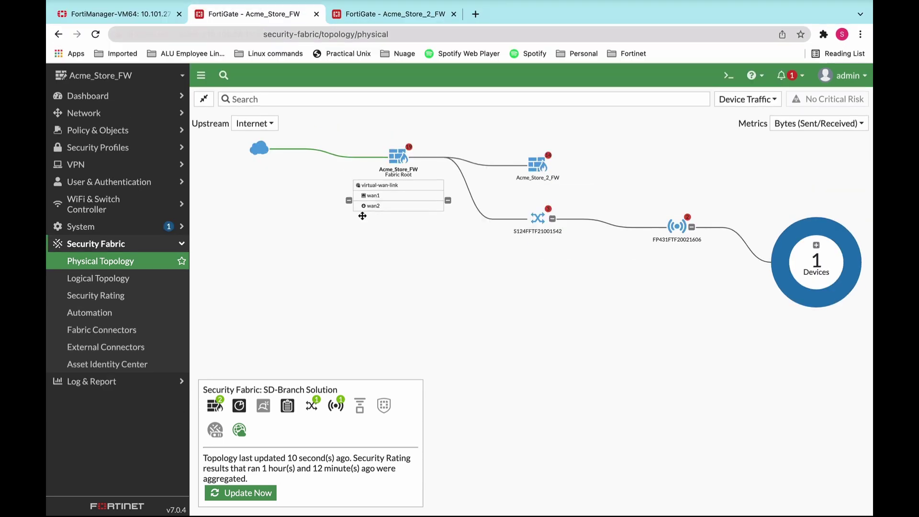
pyautogui.click(393, 15)
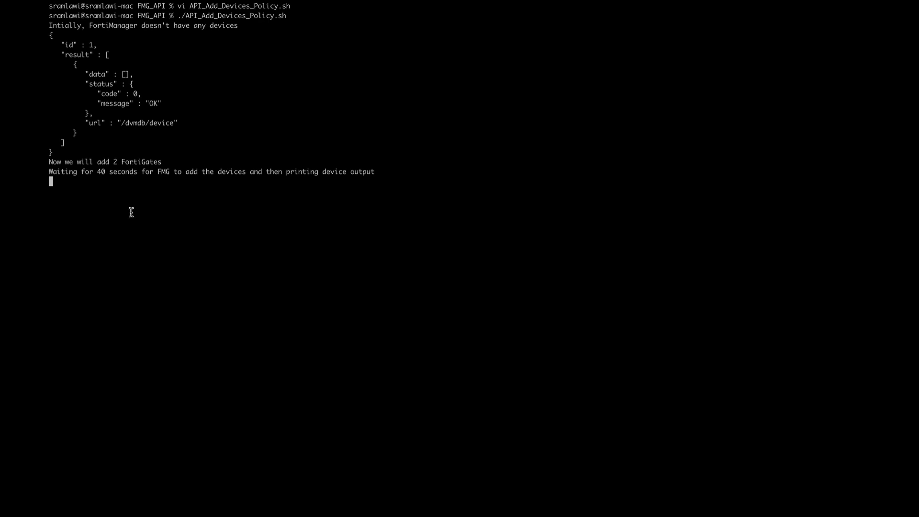
# Step: Return to FortiManager and view the System Settings event log of apiuser-JSON device entries
pyautogui.hotkey('ctrl', 'Left')
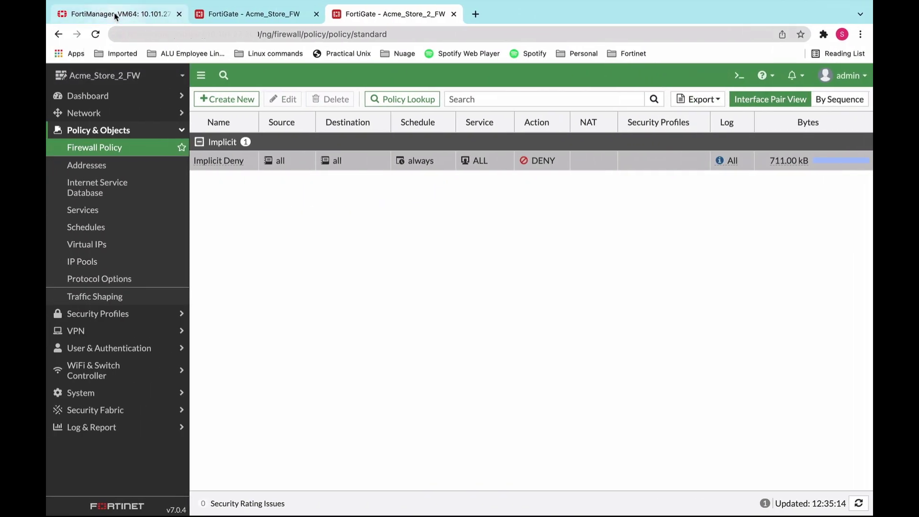
pyautogui.click(116, 16)
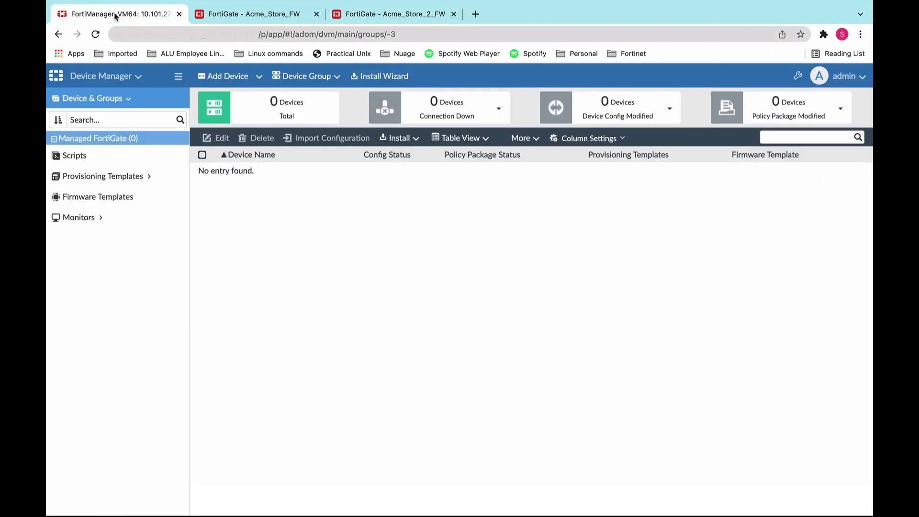
pyautogui.click(59, 72)
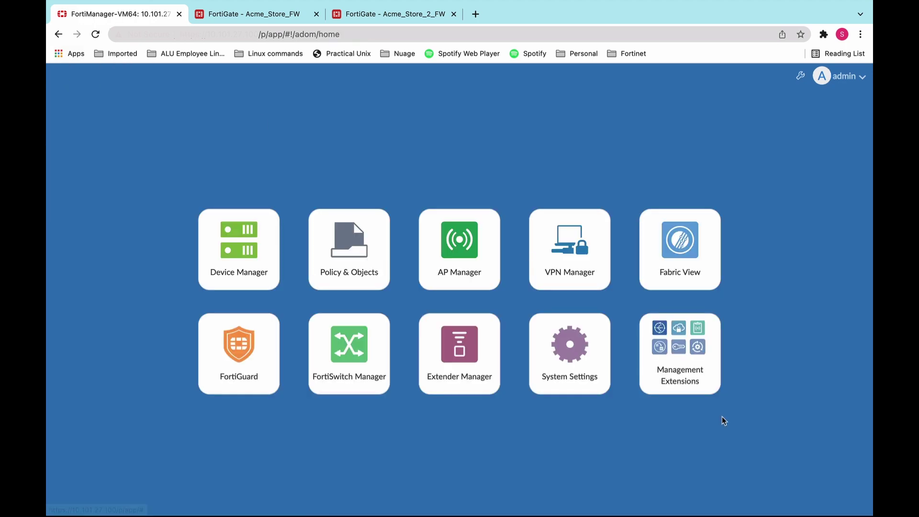
pyautogui.click(585, 362)
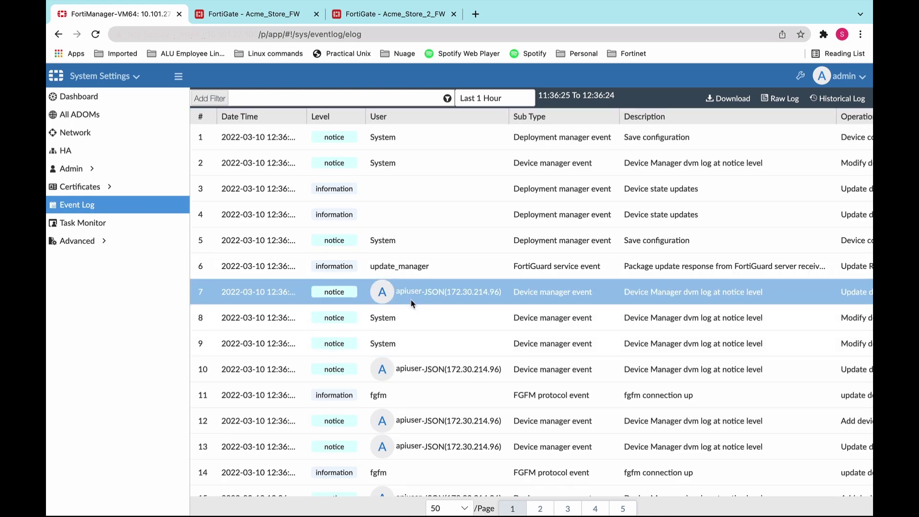
pyautogui.hscroll(8, 495, 283)
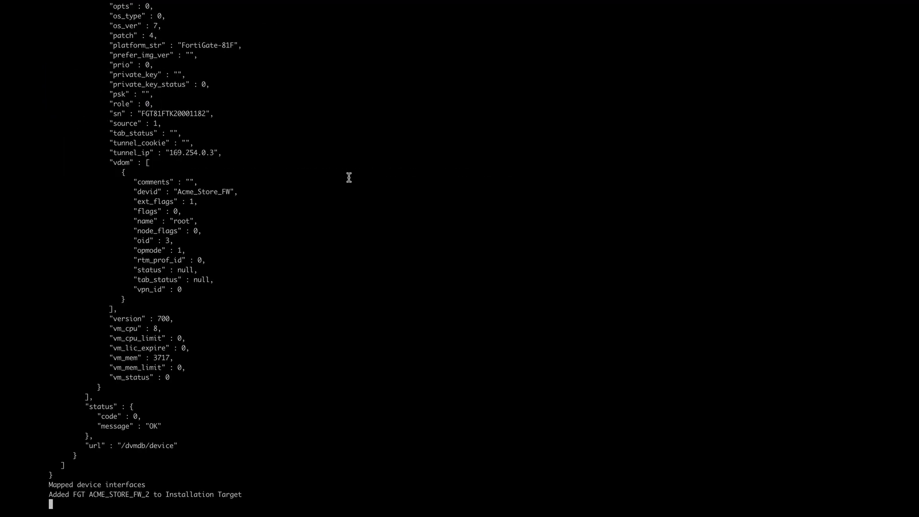
# Step: Review the script output through 'Applying Policy Package ACME_Store_2_FW' and the returned prompt
pyautogui.scroll(7, 349, 178)
pyautogui.scroll(-7, 349, 177)
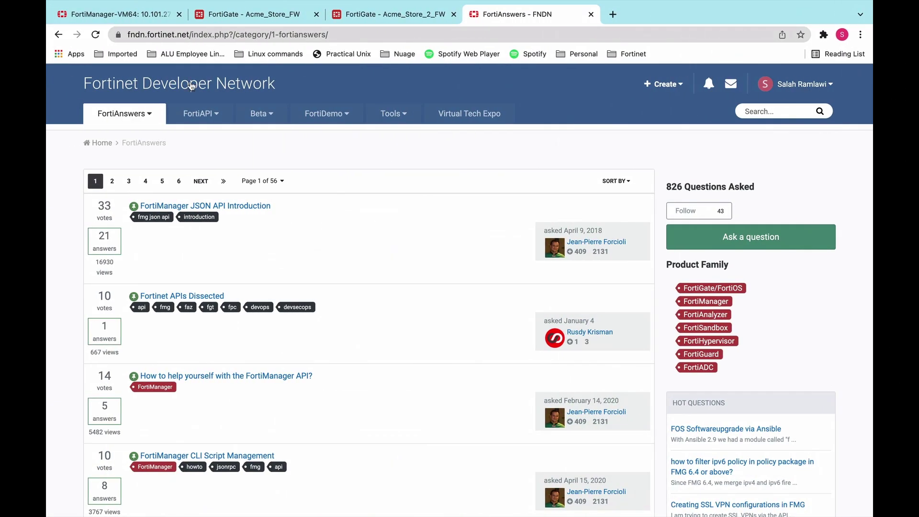
# Step: Return to Device Manager, now listing Acme_Store_FW and Acme_Store_2_FW as managed FortiGates
pyautogui.click(142, 14)
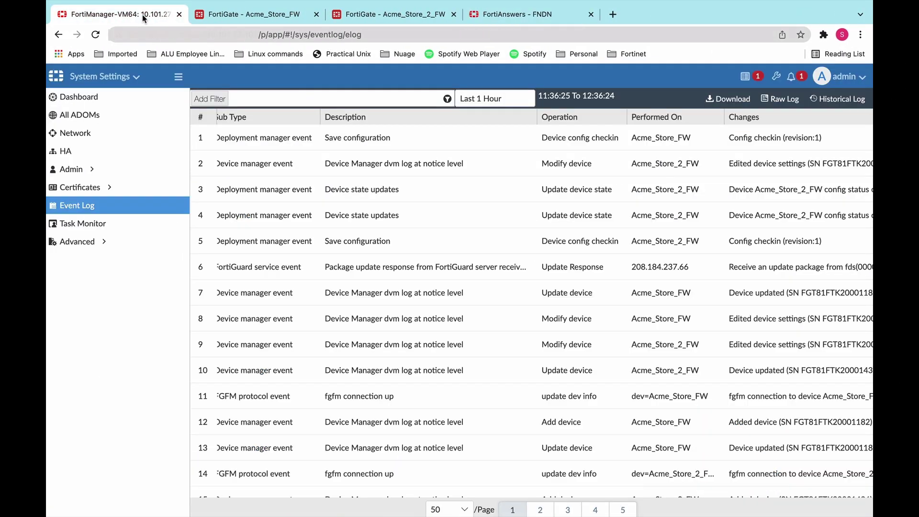
pyautogui.click(54, 76)
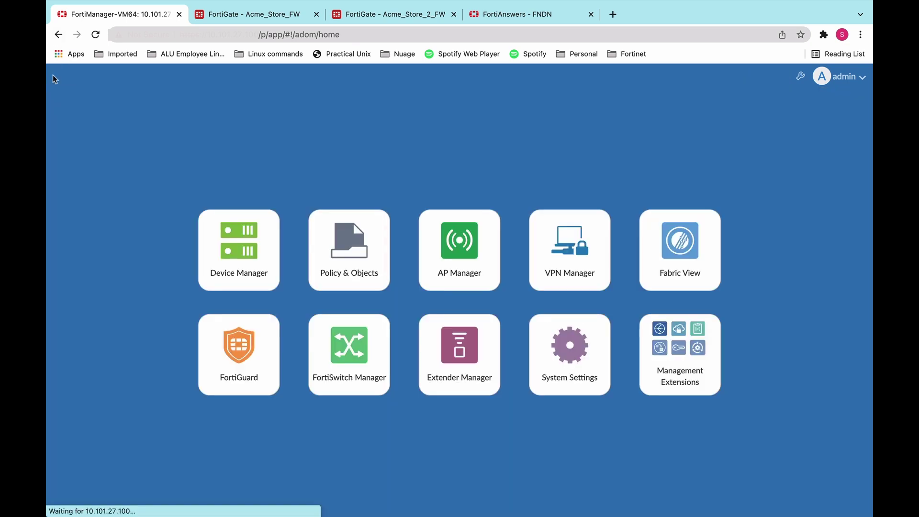
pyautogui.click(223, 228)
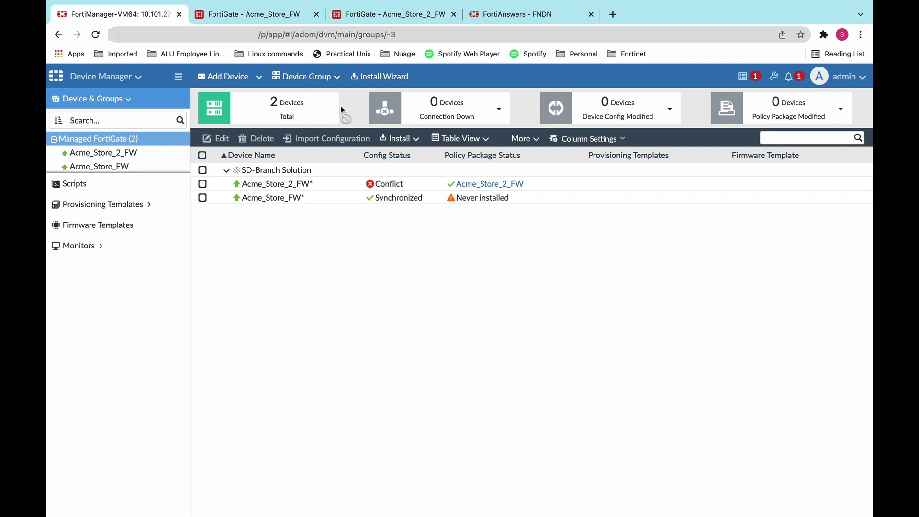
# Step: Refresh Acme_Store_2_FW's firewall policies to confirm the new Allow LAN Traffic policy
pyautogui.click(378, 21)
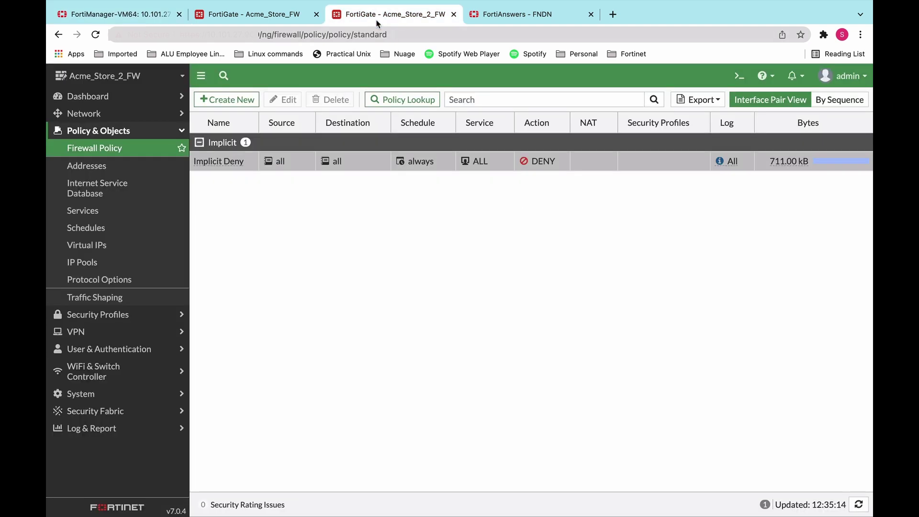
pyautogui.click(92, 151)
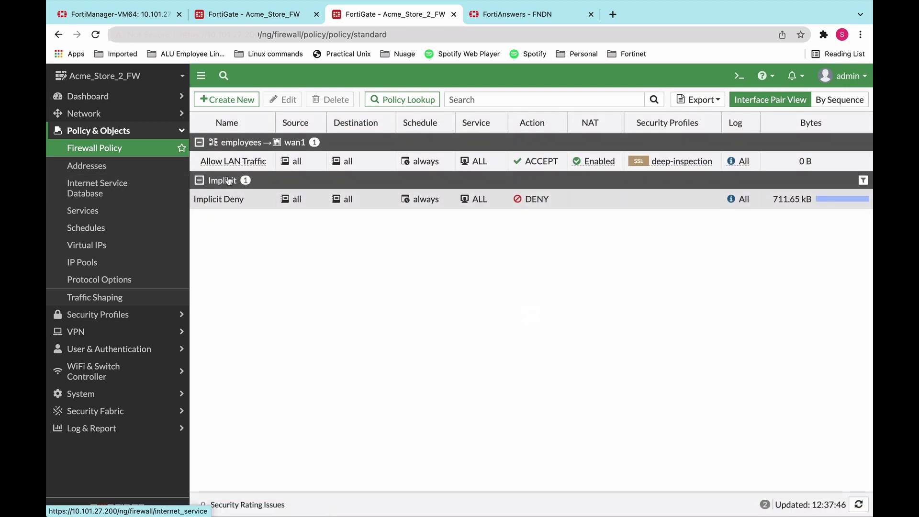
pyautogui.moveTo(229, 162)
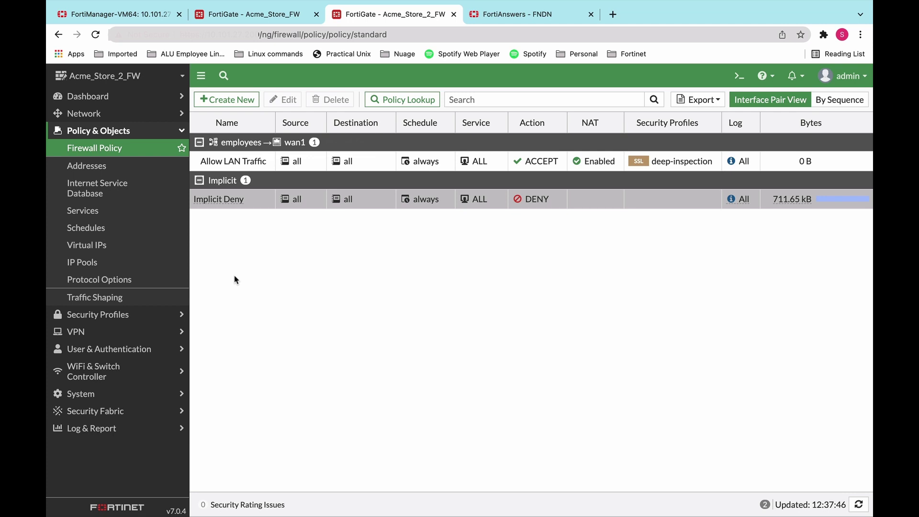
# Step: Check the Acme_Store_FW topology, then go back to the FortiManager home screen
pyautogui.click(249, 18)
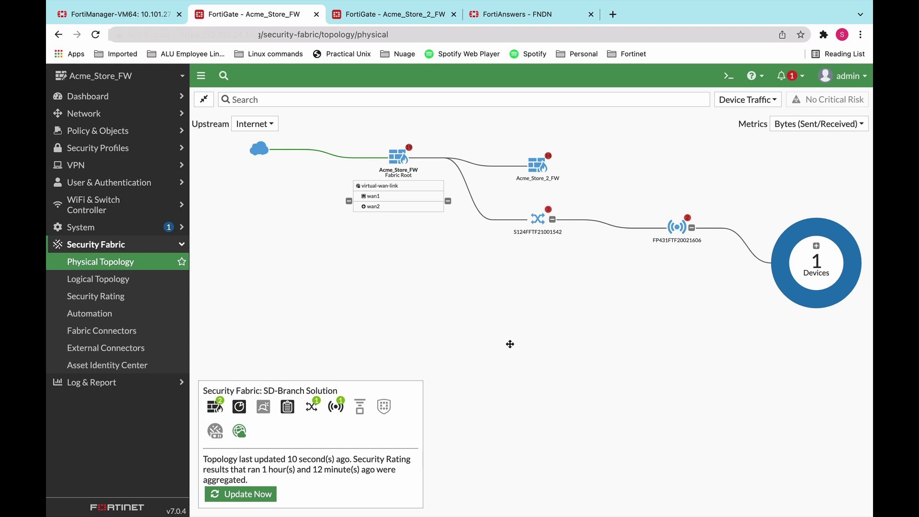
pyautogui.click(132, 14)
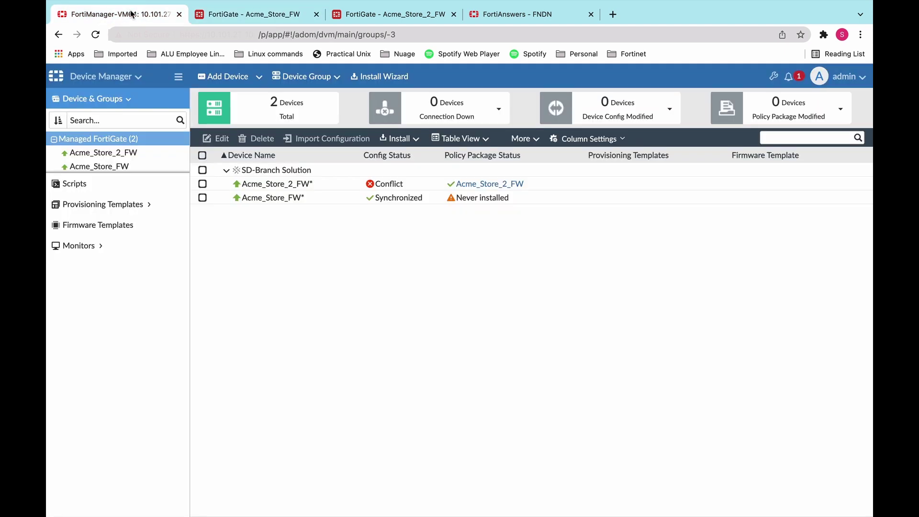
pyautogui.click(56, 76)
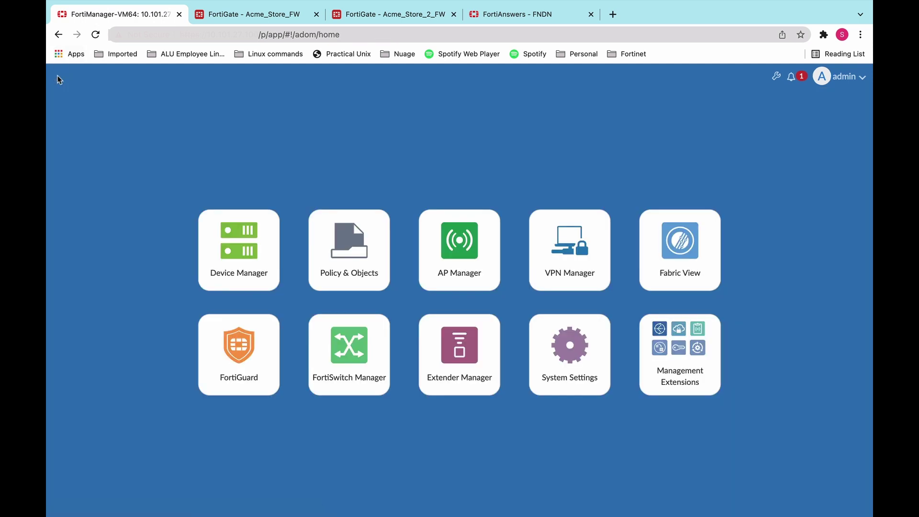
# Step: Check the managed AP and the one FortiSwitch, then switch to FNDN's FortiAnswers page
pyautogui.click(441, 245)
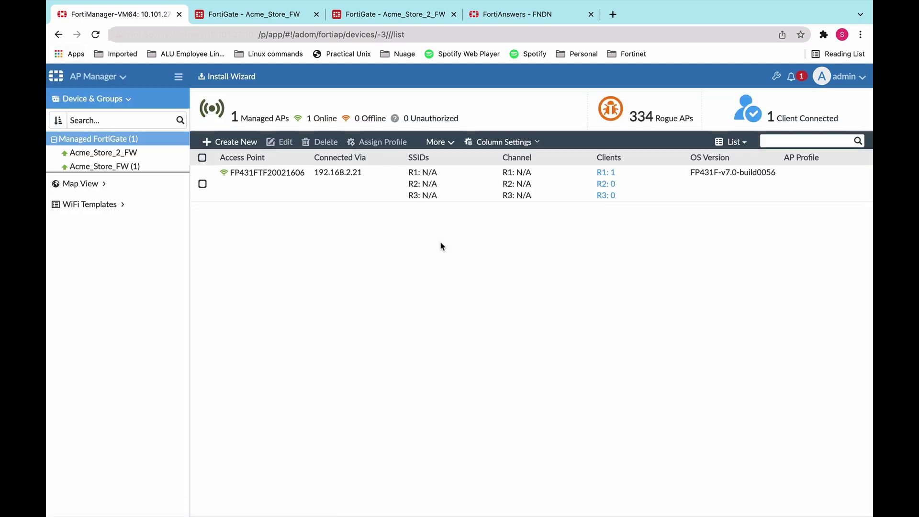
pyautogui.click(56, 76)
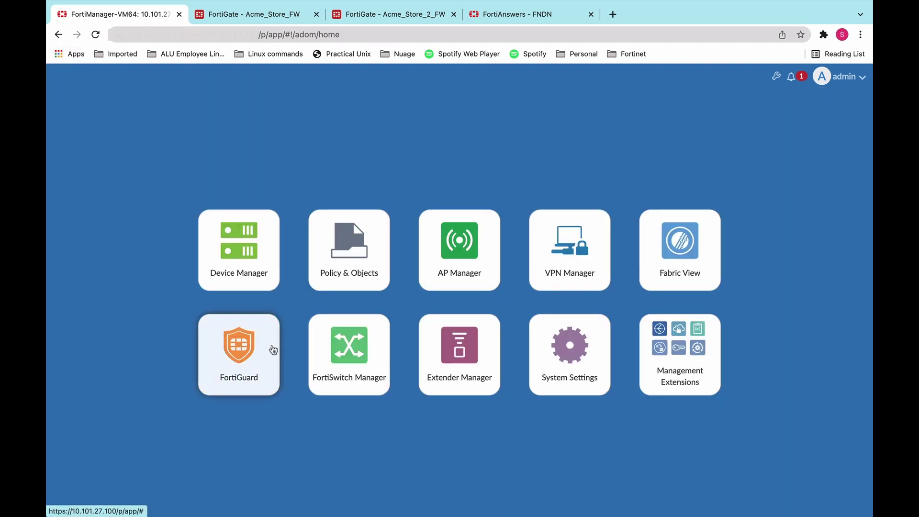
pyautogui.click(349, 352)
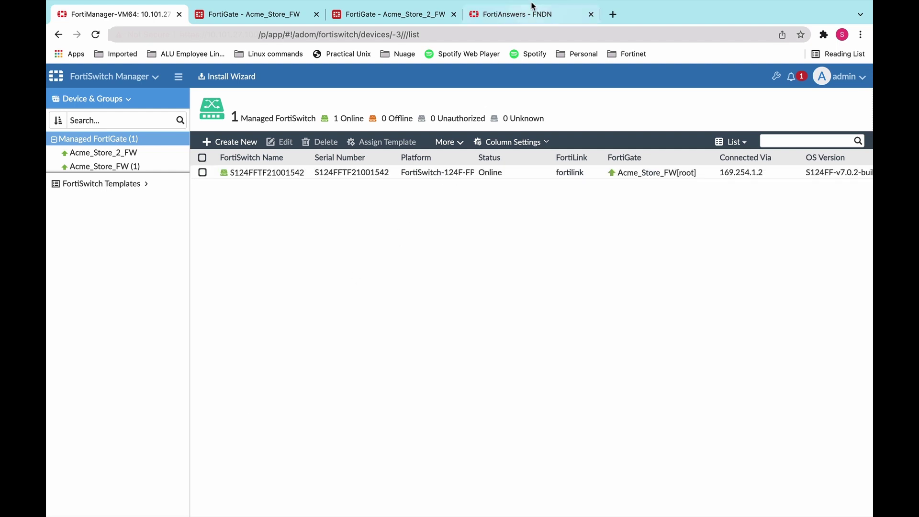
pyautogui.click(522, 44)
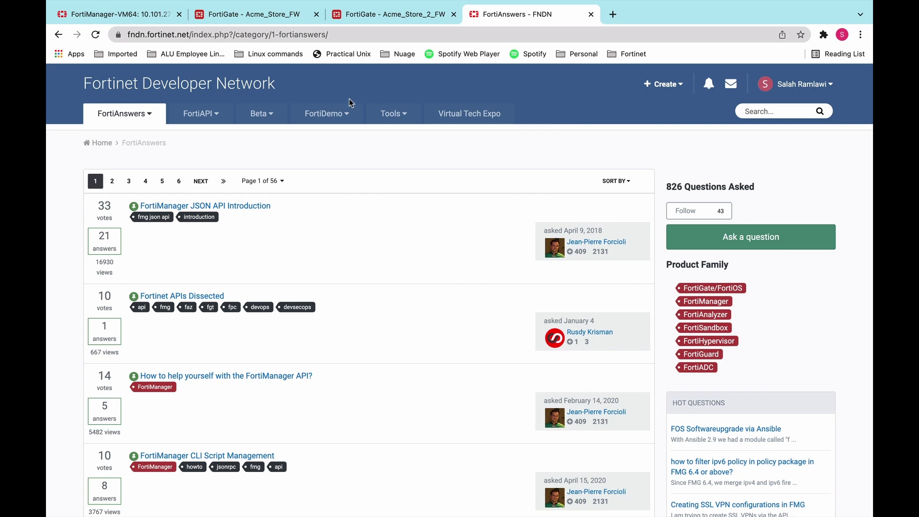
# Step: Open FortiDemo (Internal) instances and browse the Create Demo instance types, closing the form unsaved
pyautogui.click(344, 117)
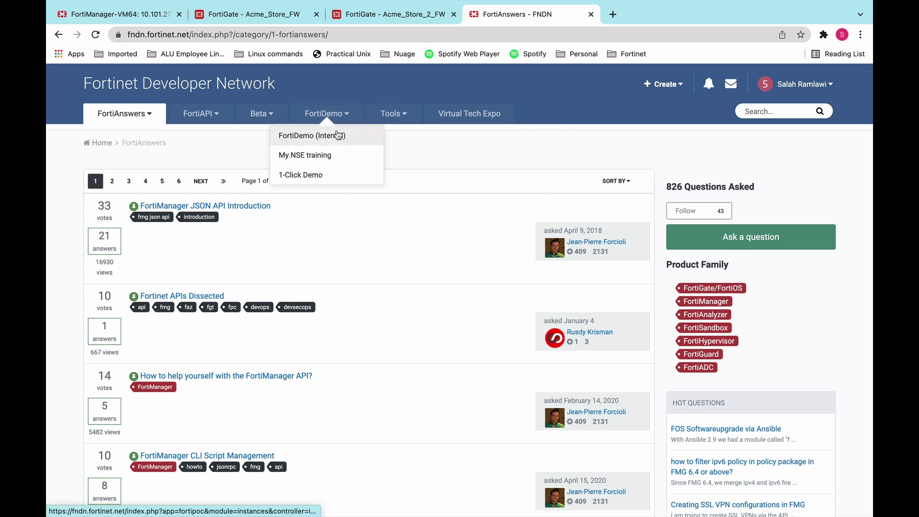
pyautogui.click(338, 134)
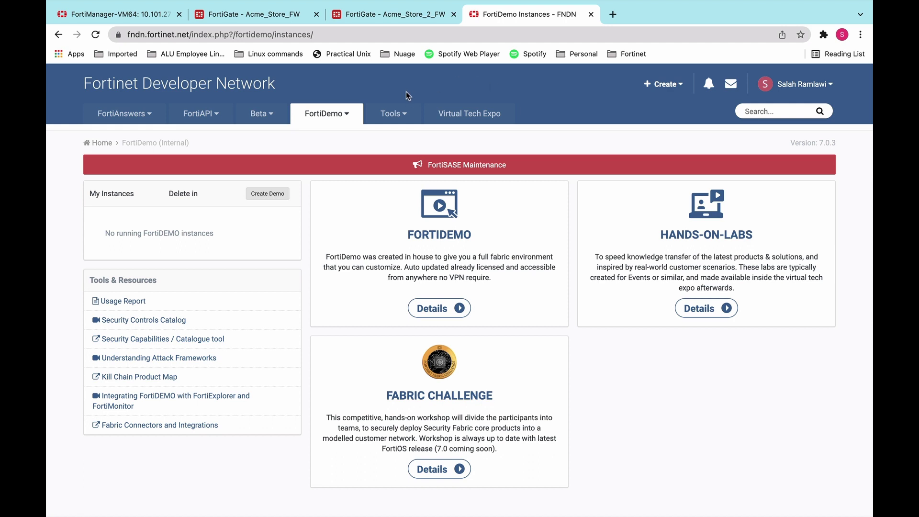
pyautogui.click(276, 193)
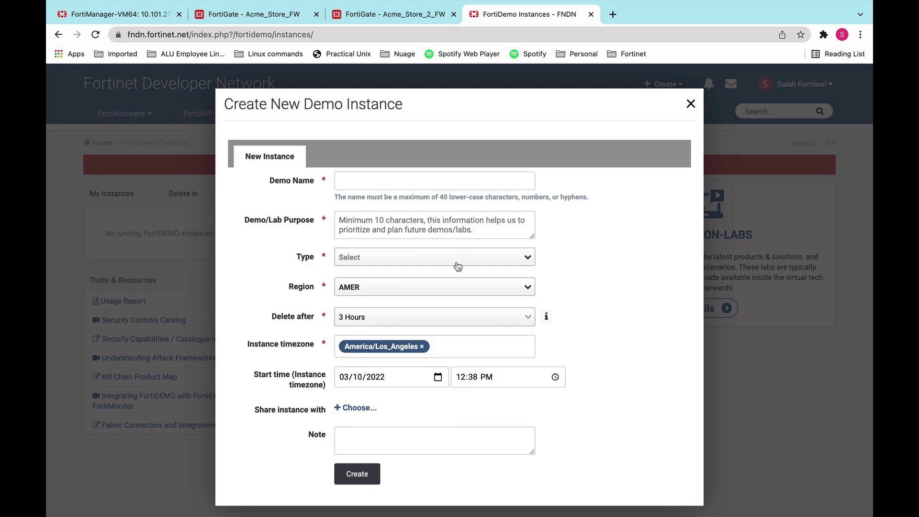
pyautogui.click(454, 267)
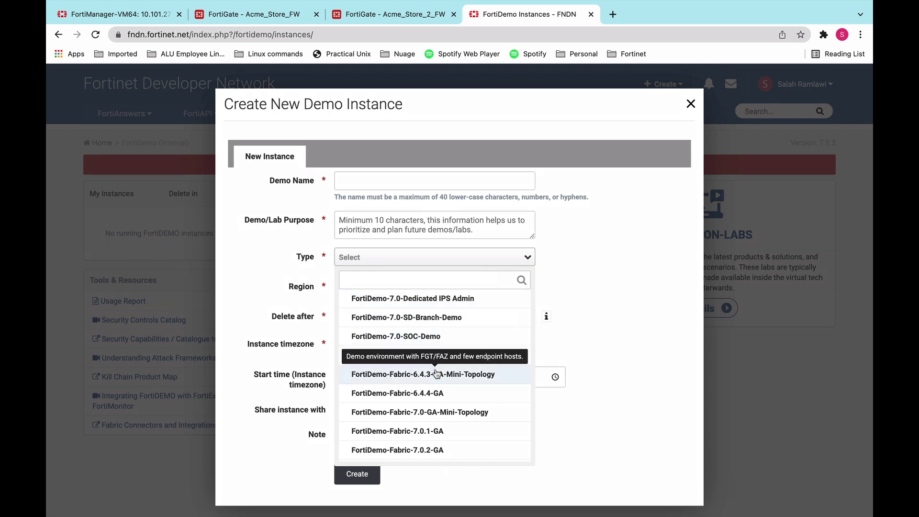
pyautogui.scroll(-5, 436, 374)
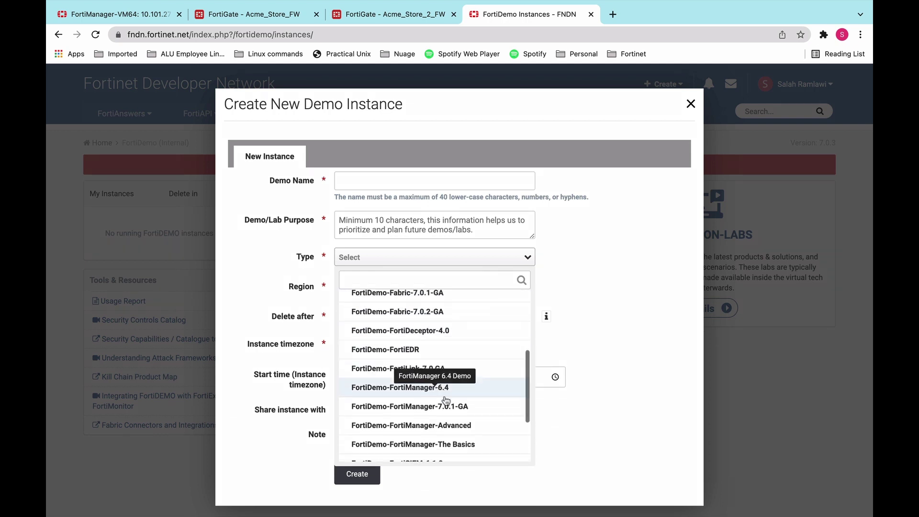
pyautogui.scroll(-3, 446, 400)
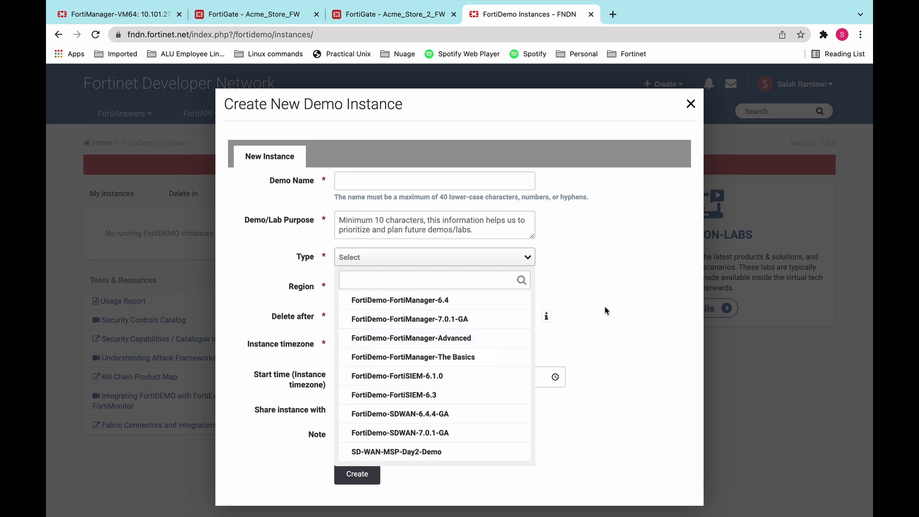
pyautogui.click(691, 104)
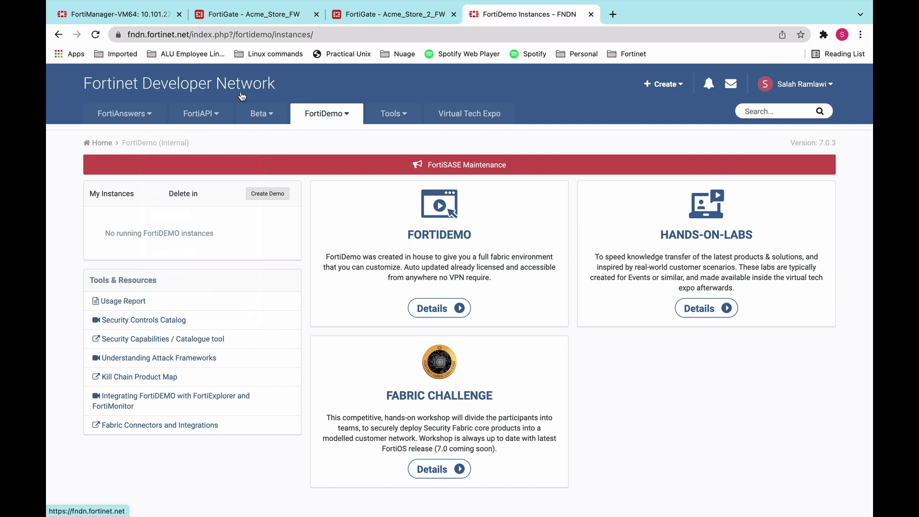
# Step: Open the FortiManager API reference, expand Database Modules, and search the APIs for 'login'
pyautogui.moveTo(209, 119)
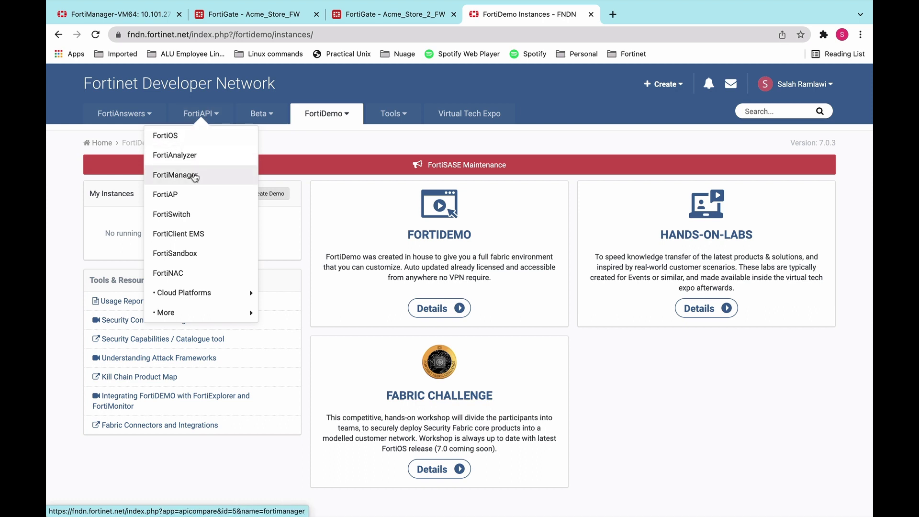
pyautogui.click(195, 176)
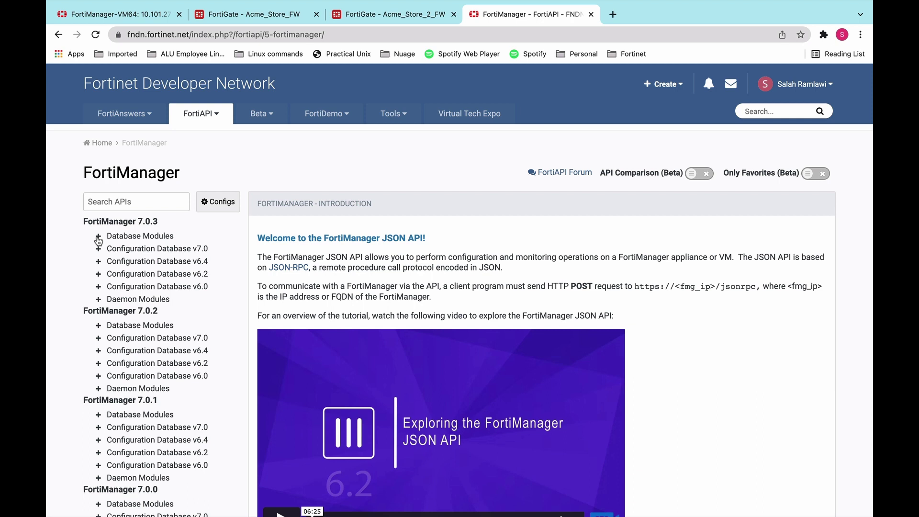
pyautogui.click(98, 237)
pyautogui.click(111, 251)
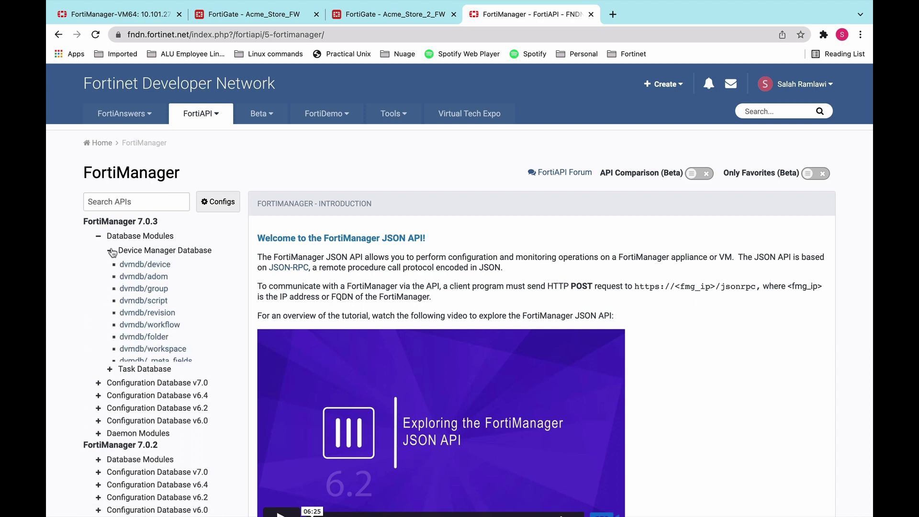
pyautogui.click(123, 205)
pyautogui.write('login')
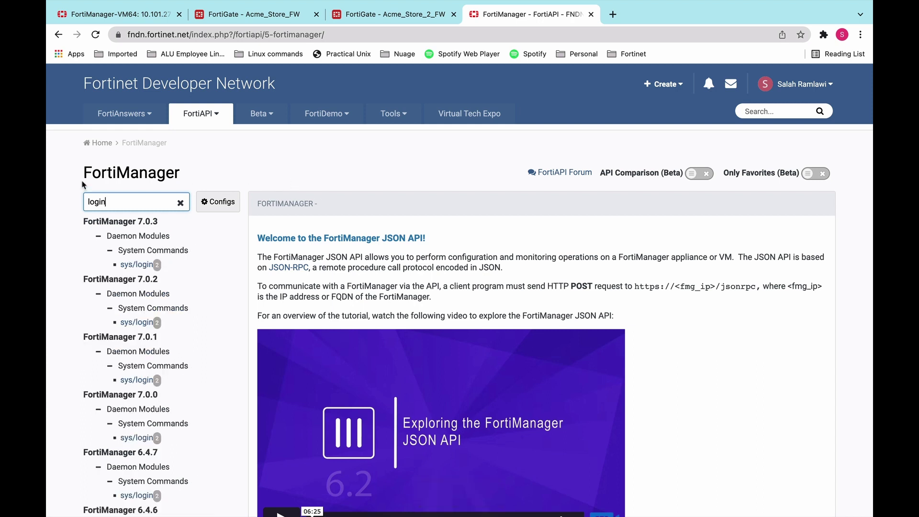
# Step: Open the sys/login docs and expand POST /sys/login/user to show its example JSON request body
pyautogui.click(134, 270)
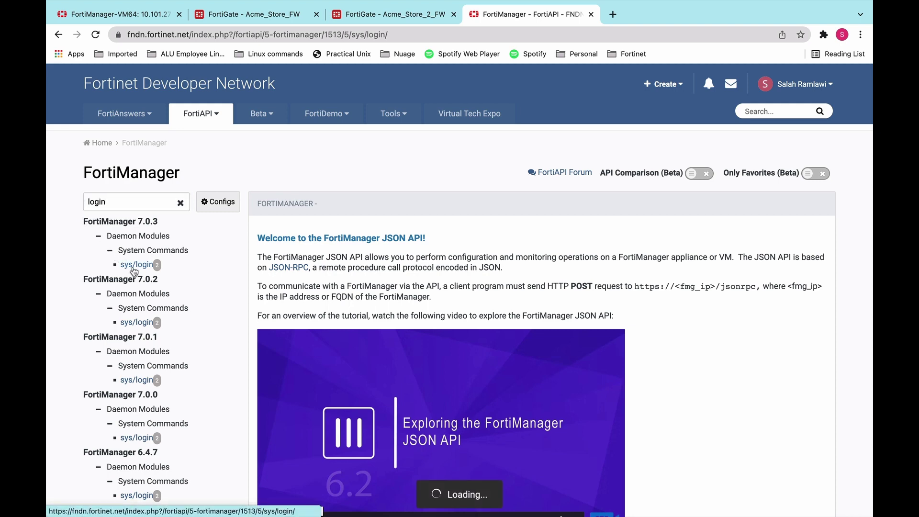
pyautogui.click(493, 383)
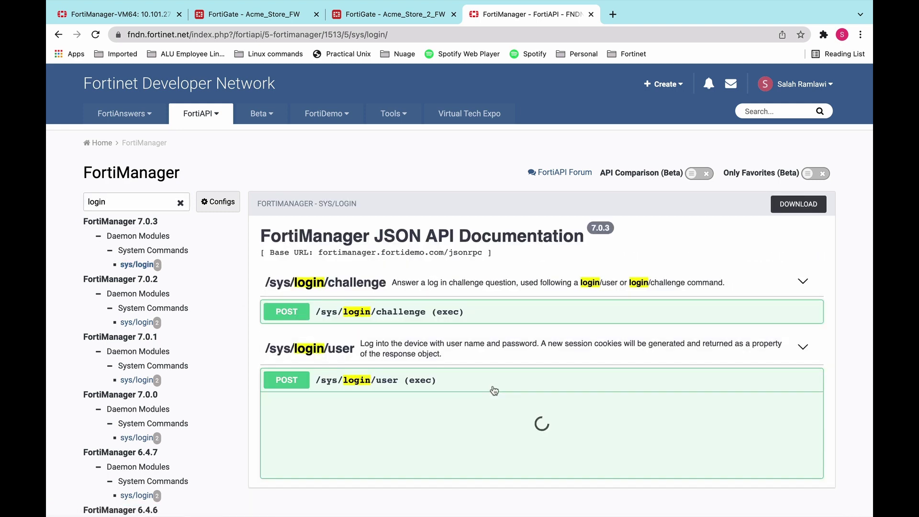
pyautogui.scroll(-3, 486, 387)
pyautogui.click(359, 355)
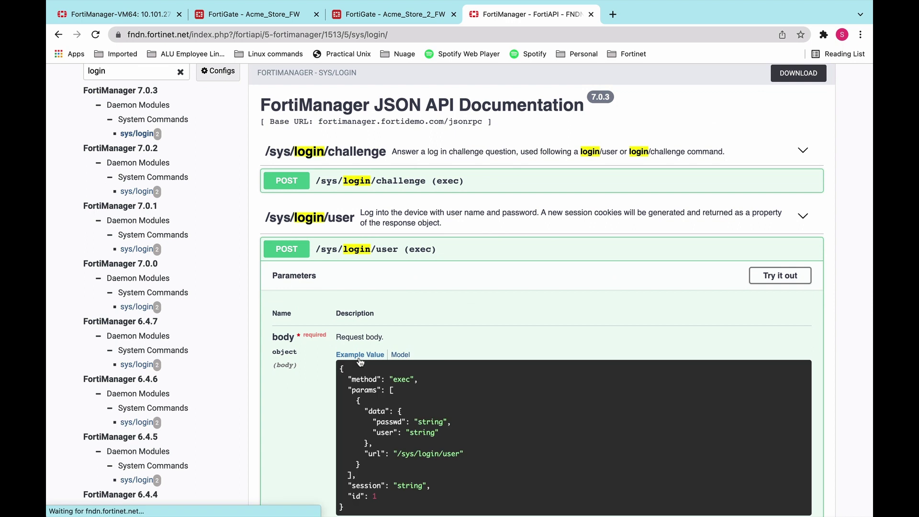
# Step: Review the Try-it-out connection settings for host fortimanager.fortidemo.com with saved credentials
pyautogui.scroll(-1, 357, 356)
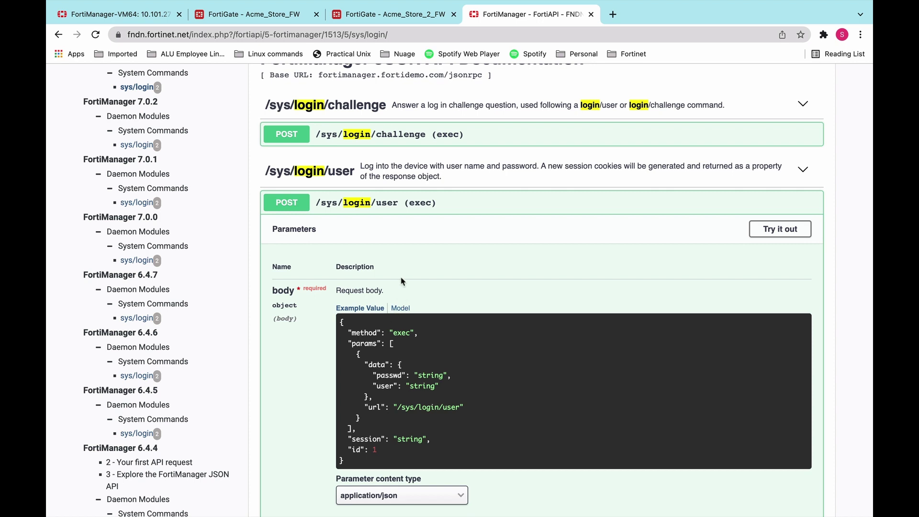
pyautogui.scroll(2, 402, 281)
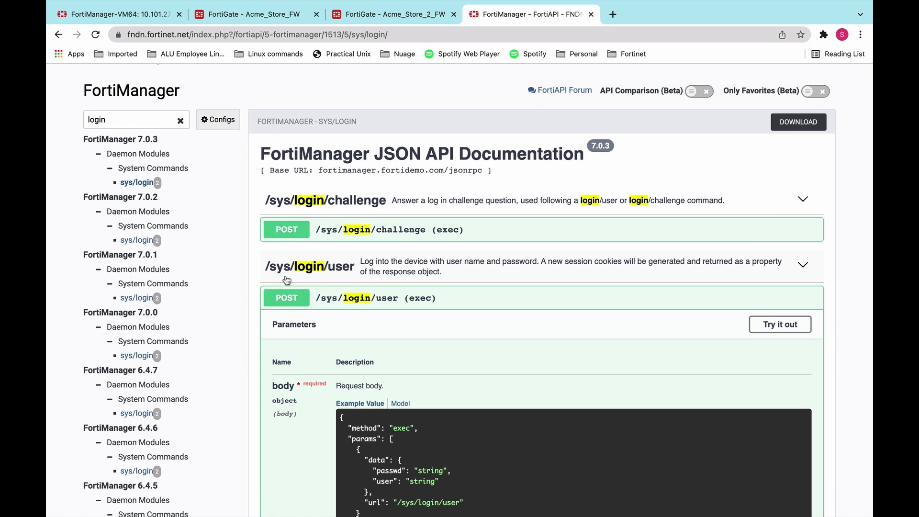
pyautogui.click(217, 119)
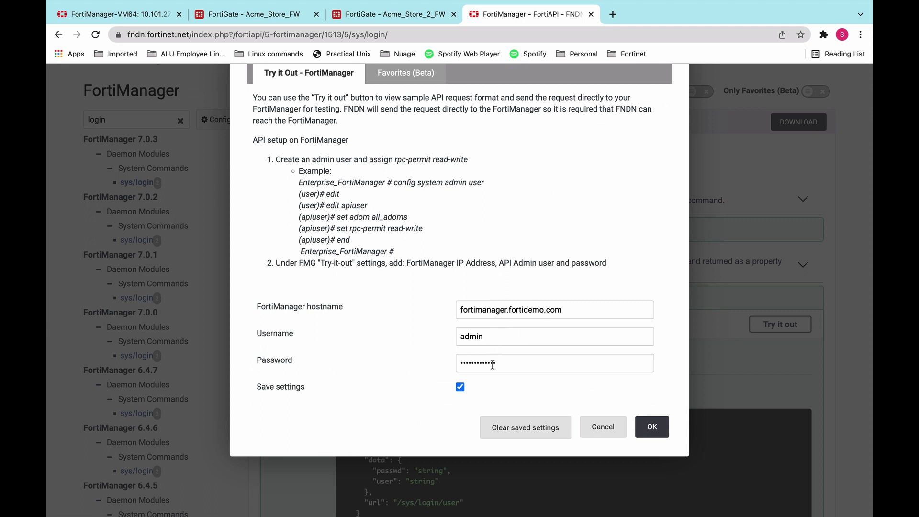
pyautogui.click(602, 427)
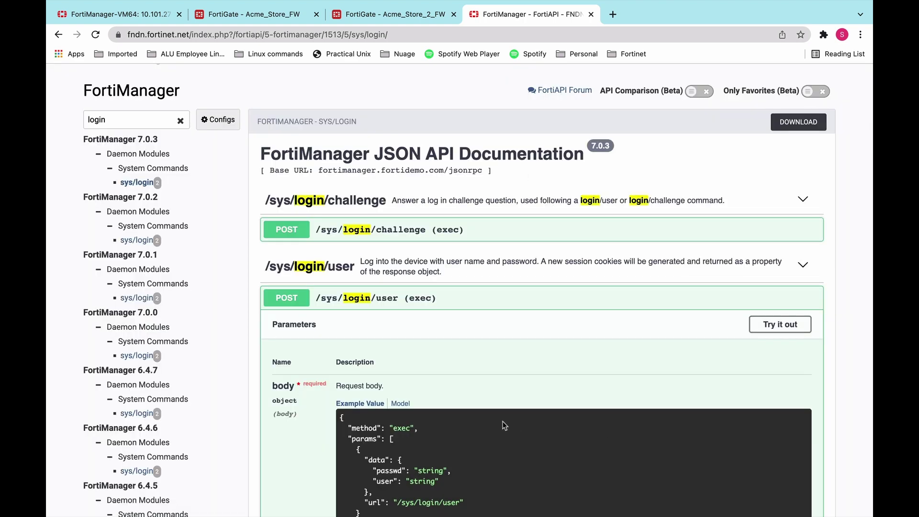